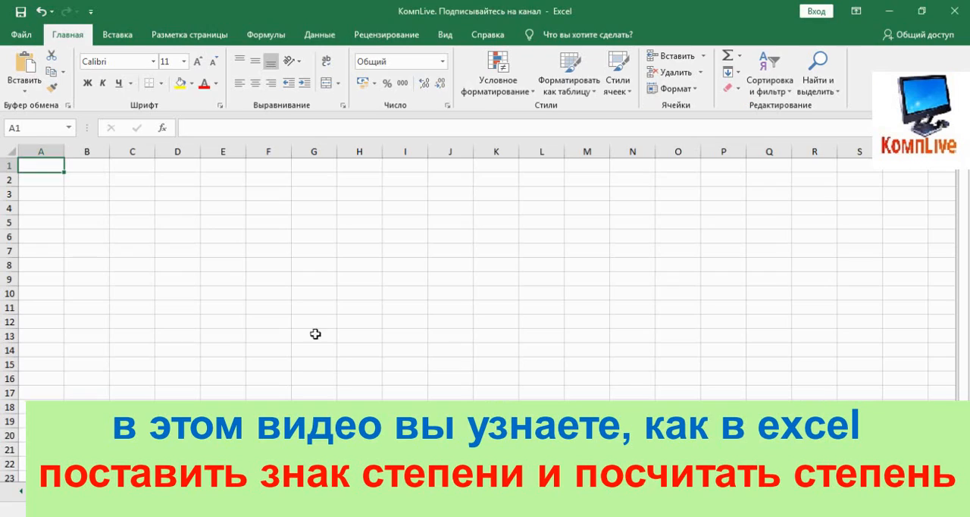
# Step: Apply all borders to the cell range F3:J18
pyautogui.moveTo(263, 195); pyautogui.dragTo(461, 408)
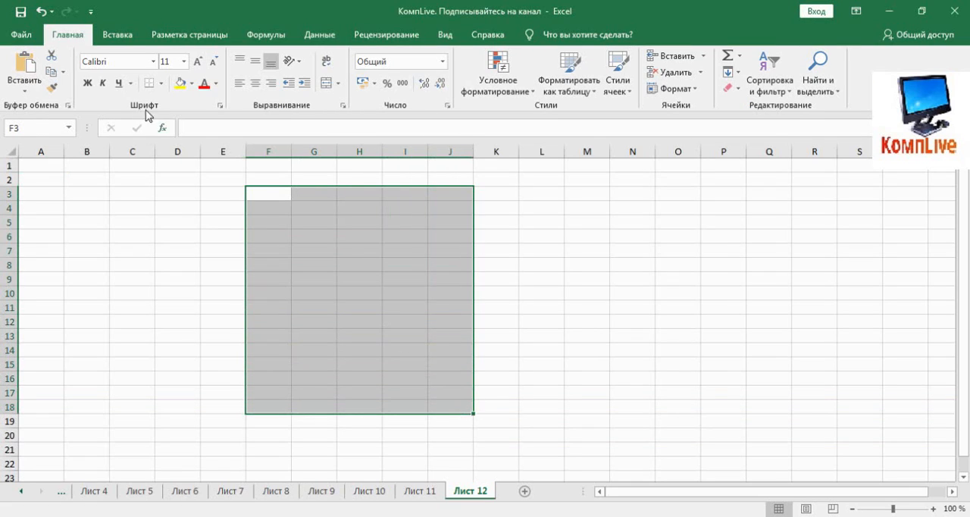
pyautogui.click(161, 84)
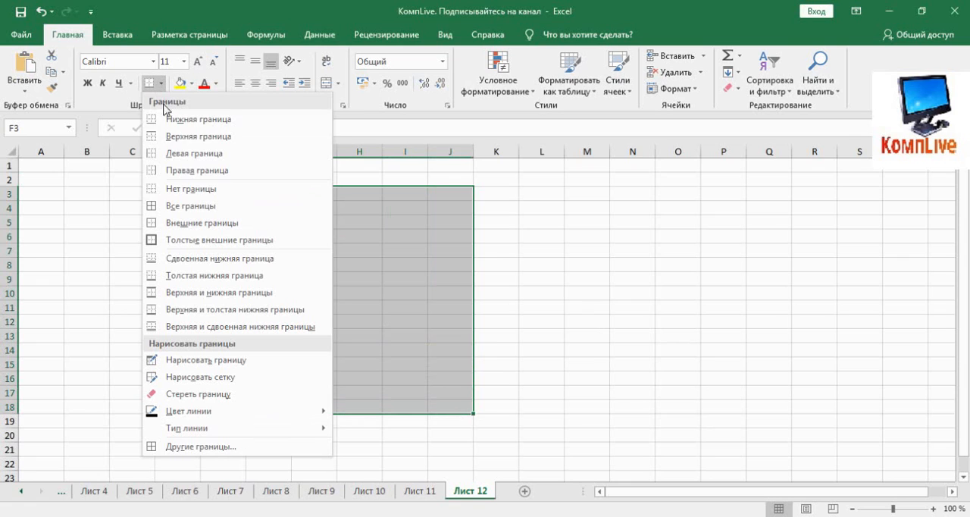
pyautogui.click(188, 204)
# Step: Enter 1, 2 and 3 in F3:F5 and extend the series down to 16 in F18
pyautogui.click(276, 196)
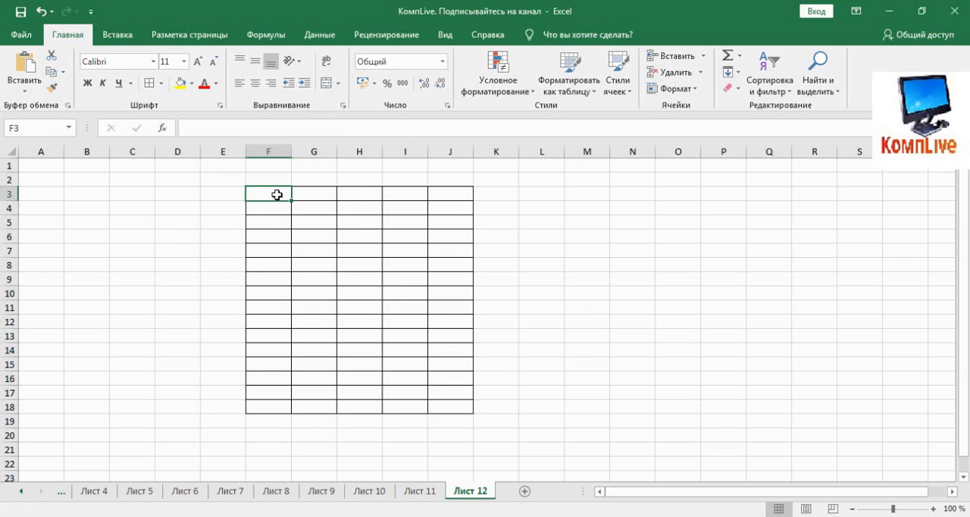
pyautogui.write('1')
pyautogui.press('Return')
pyautogui.click(281, 195)
pyautogui.moveTo(290, 216); pyautogui.dragTo(294, 217)
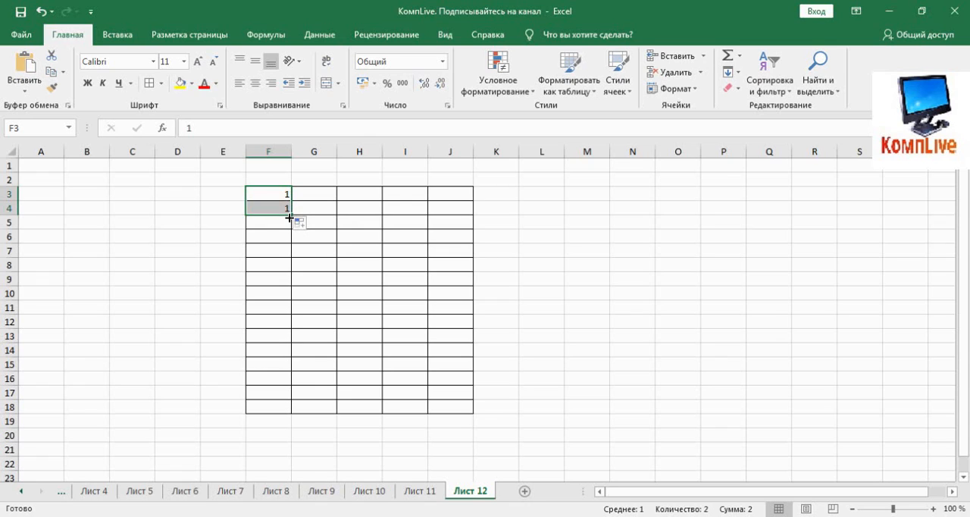
pyautogui.click(285, 205)
pyautogui.press('Down')
pyautogui.write('3')
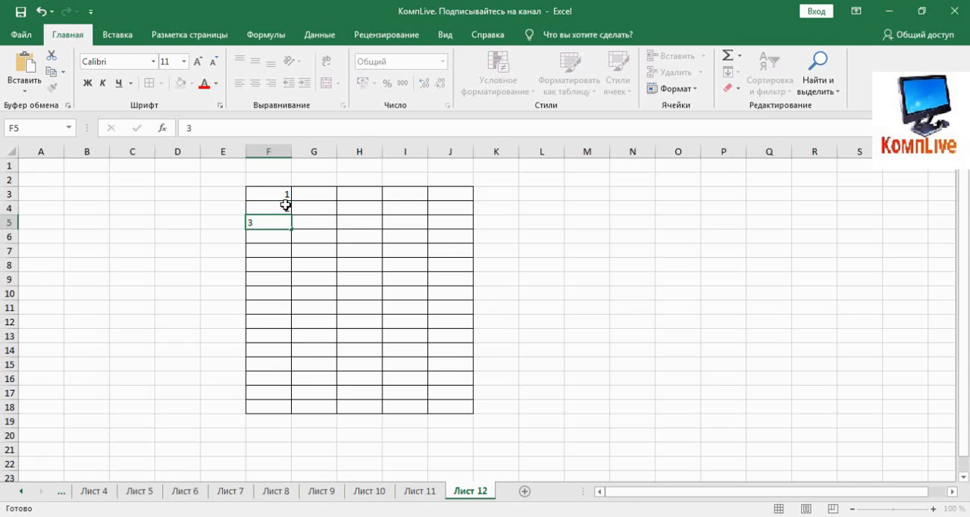
pyautogui.press('Return')
pyautogui.moveTo(281, 199); pyautogui.dragTo(299, 407)
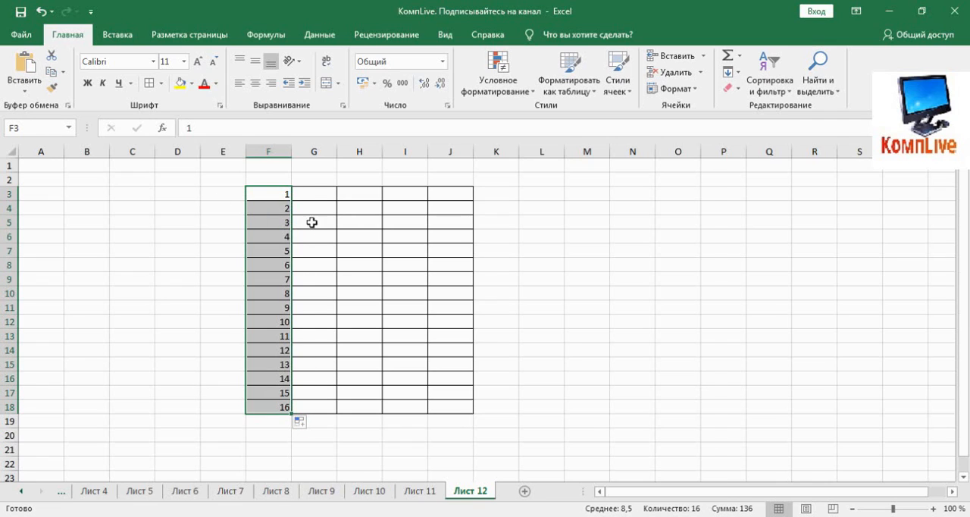
# Step: Square the number in F4 by entering the formula =F4^2 in G4
pyautogui.click(314, 194)
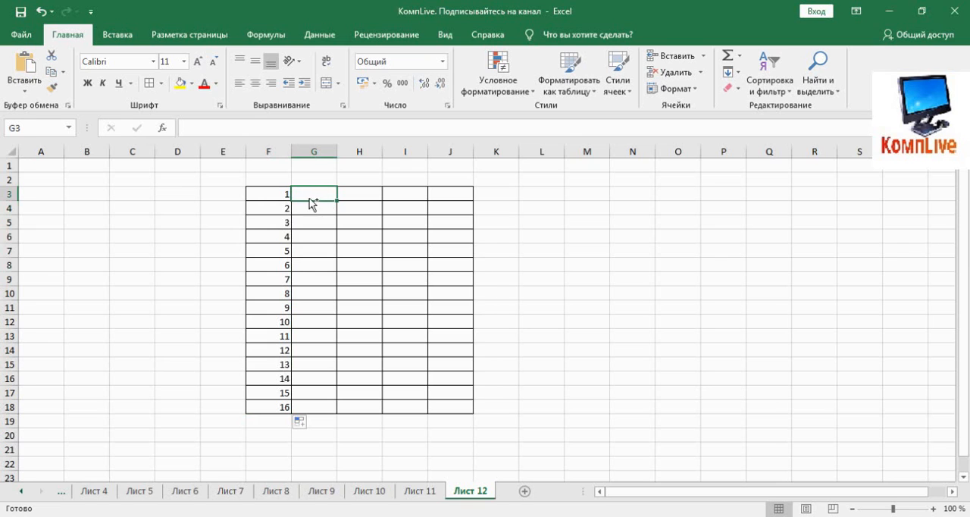
pyautogui.scroll(2, 312, 201)
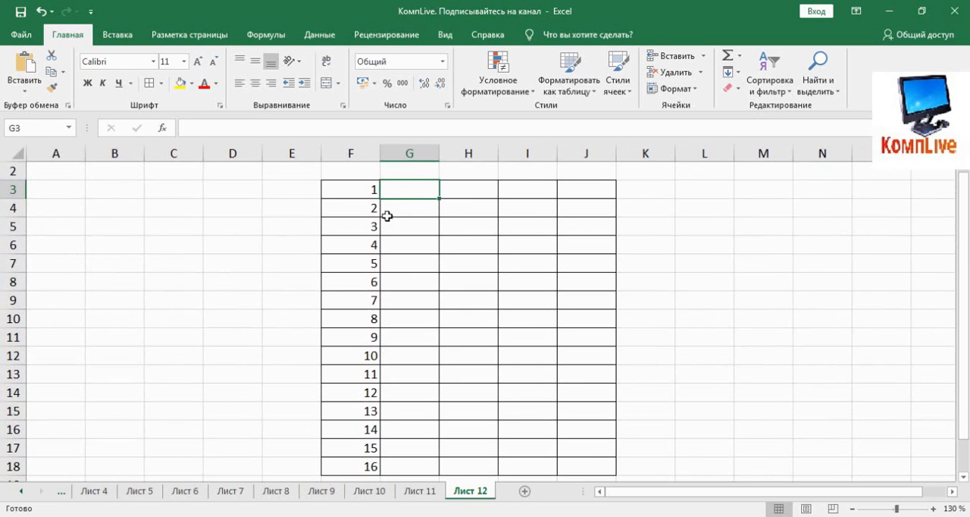
pyautogui.scroll(1, 398, 222)
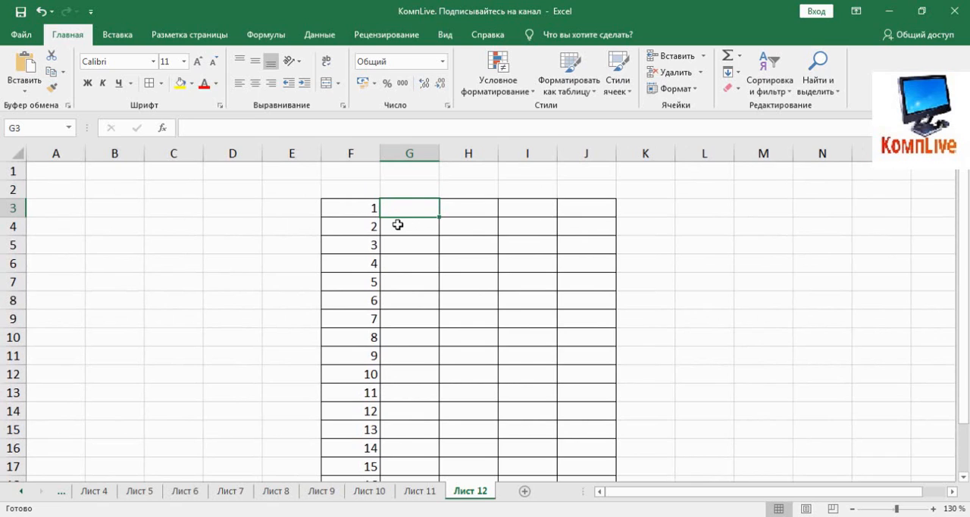
pyautogui.click(400, 224)
pyautogui.write('=')
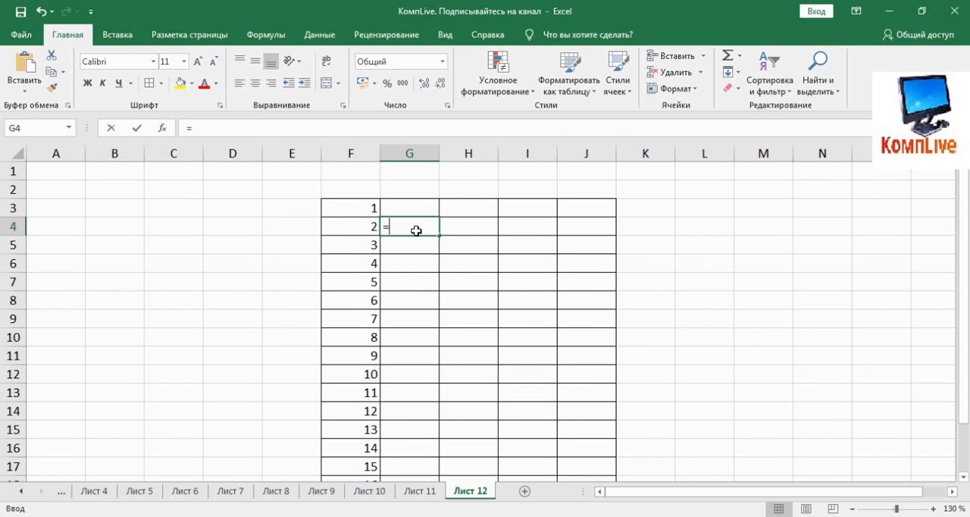
pyautogui.click(366, 226)
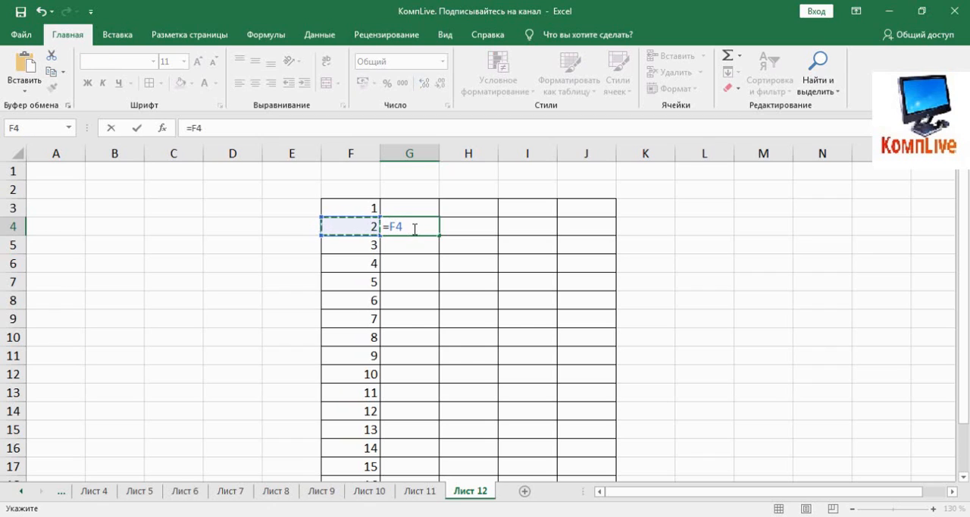
pyautogui.click(417, 227)
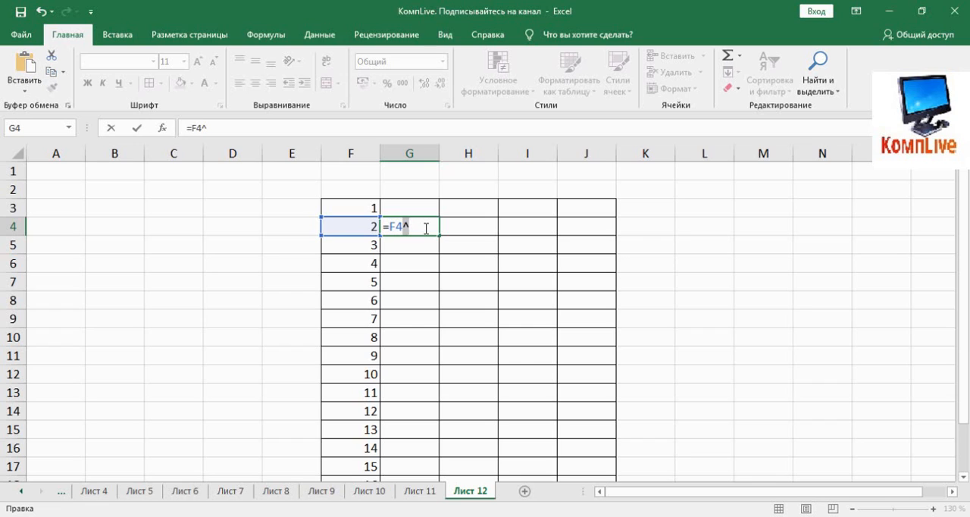
pyautogui.press('Return')
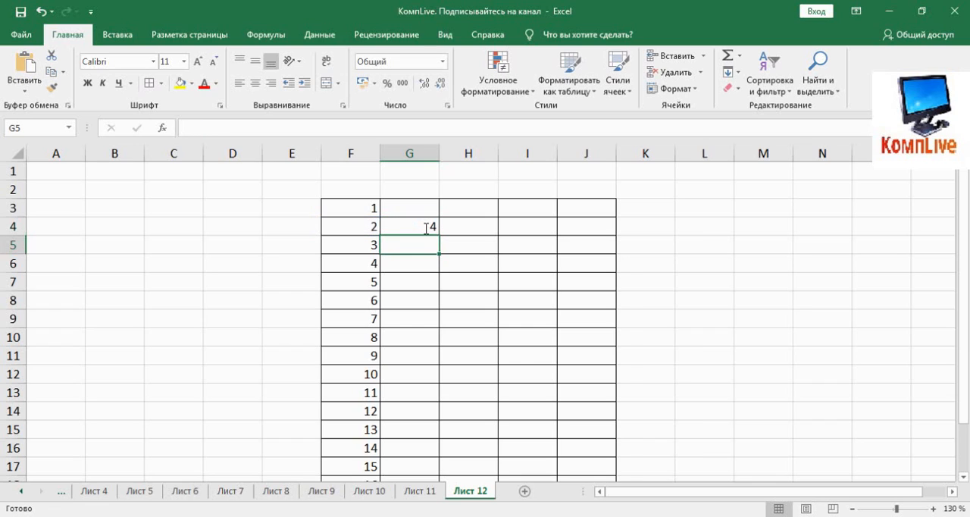
# Step: Enter the note "^ нажимаем одновременно Shift и 6 на английской раскладке клавиатуры" in K4
pyautogui.click(628, 223)
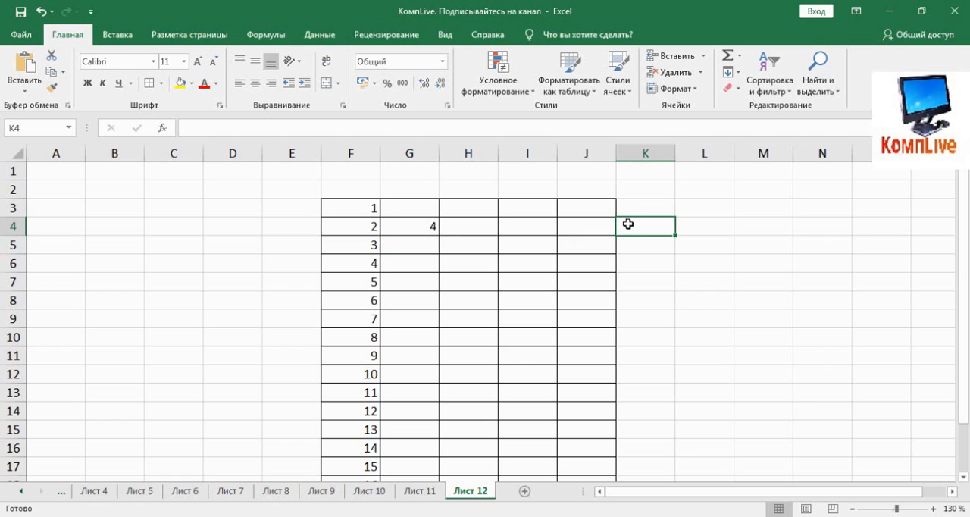
pyautogui.write('^')
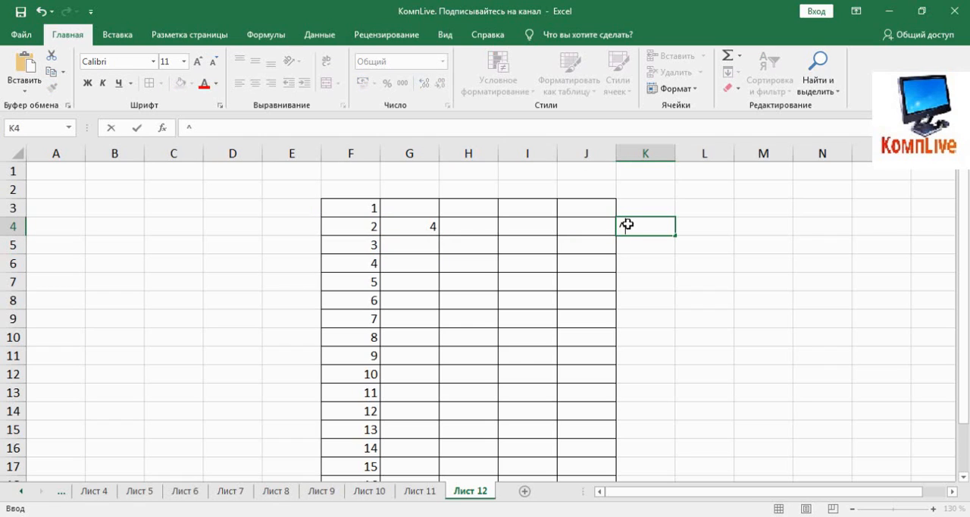
pyautogui.write(' нажимае')
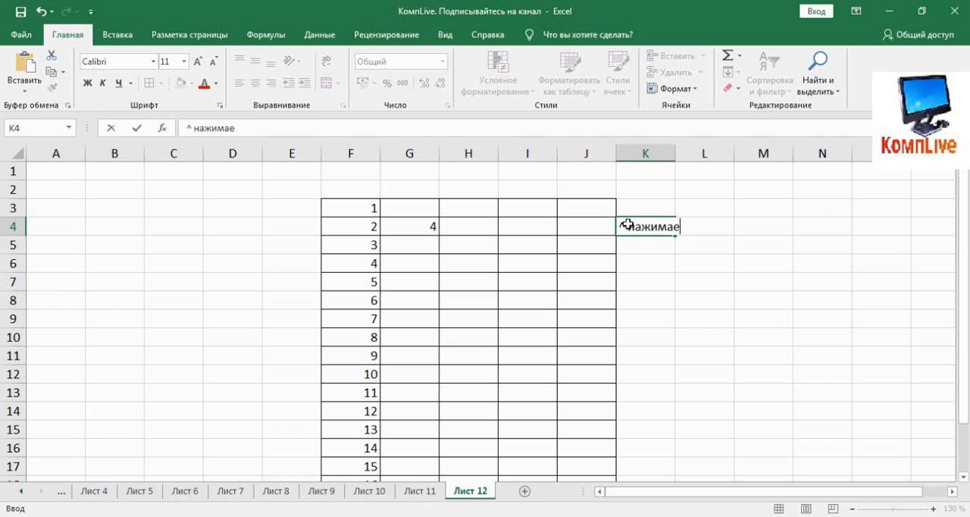
pyautogui.write('м одновременно Shift и')
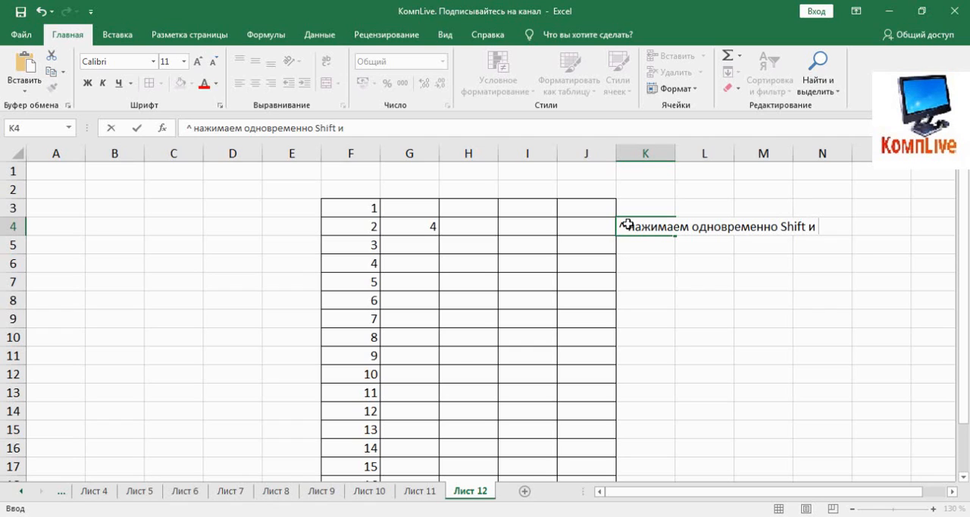
pyautogui.write('6 на англий')
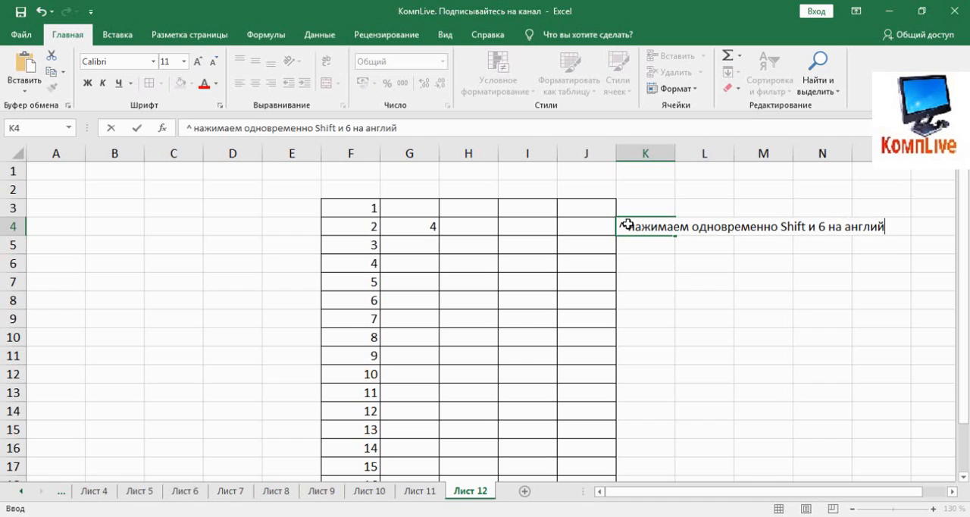
pyautogui.write('ской раск')
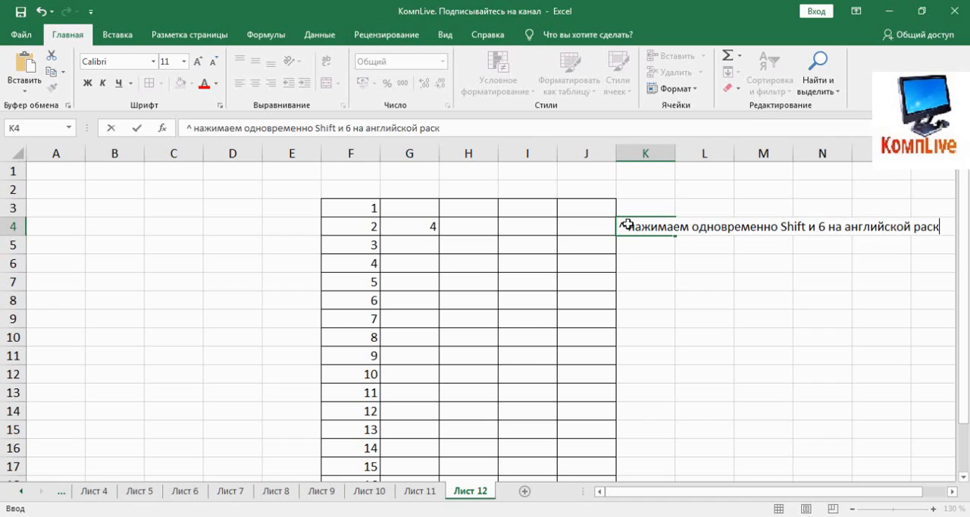
pyautogui.write('ладке')
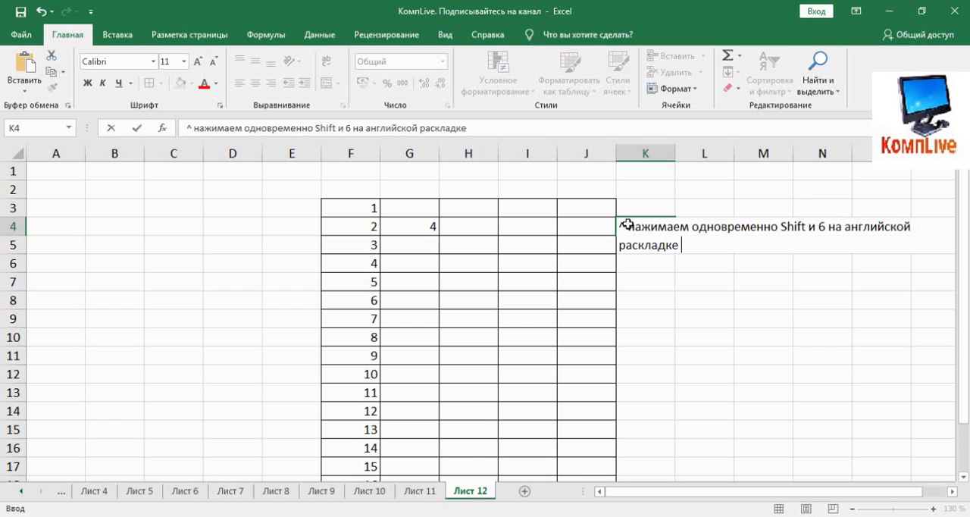
pyautogui.write(' клавиа')
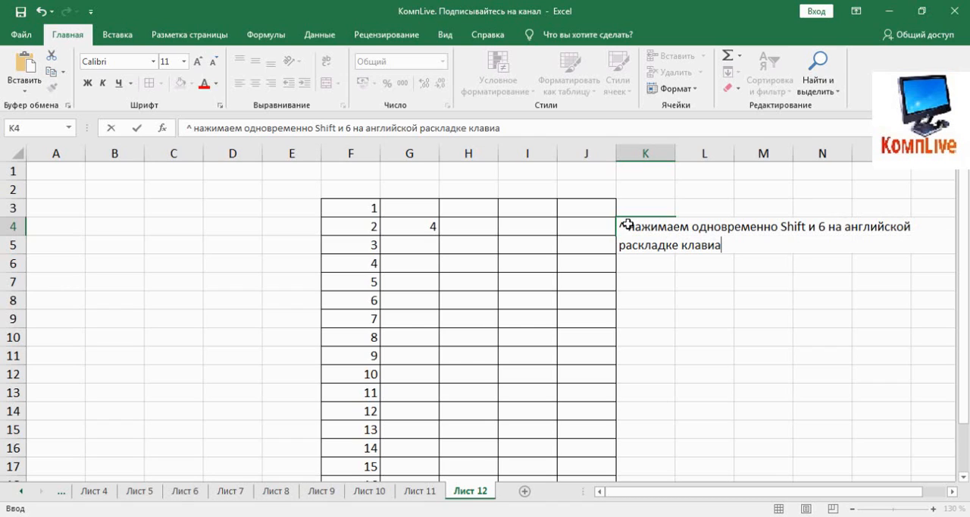
pyautogui.write('туры')
pyautogui.press('Return')
# Step: Wrap the note in K4, widening column K and reducing row 4 so the text fits on two lines
pyautogui.click(621, 222)
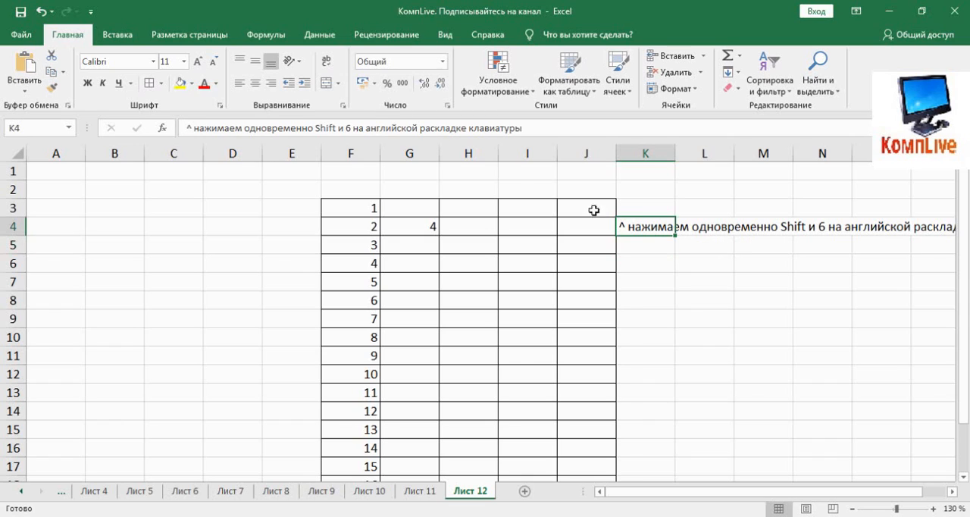
pyautogui.click(327, 62)
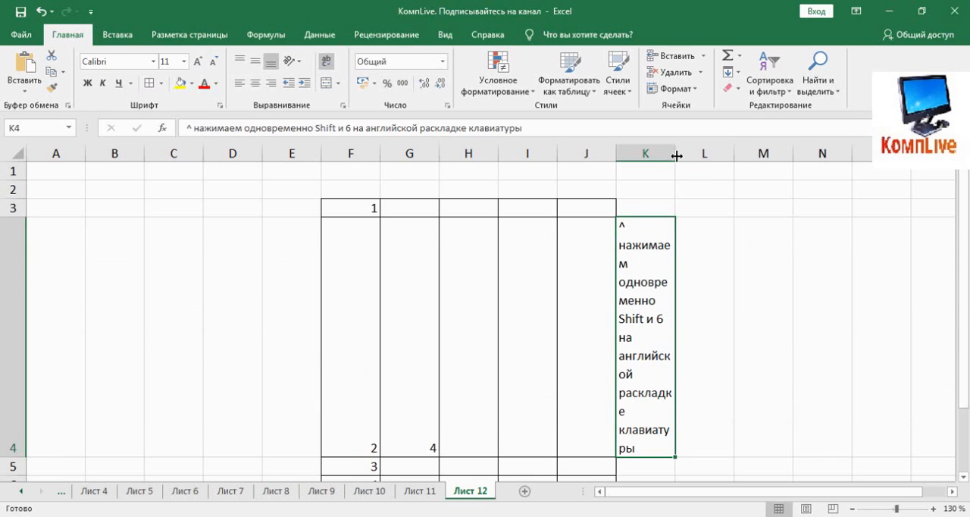
pyautogui.moveTo(675, 153); pyautogui.dragTo(872, 153)
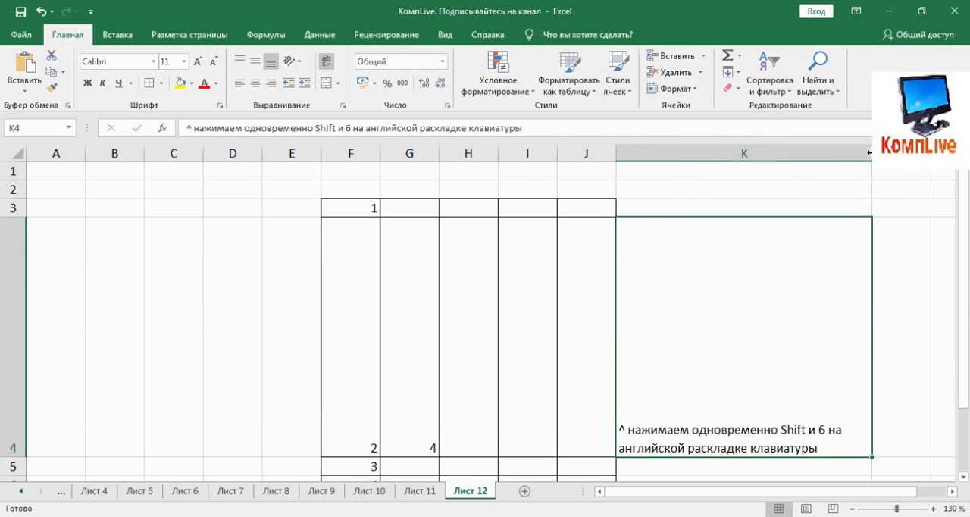
pyautogui.doubleClick(734, 275)
pyautogui.click(903, 467)
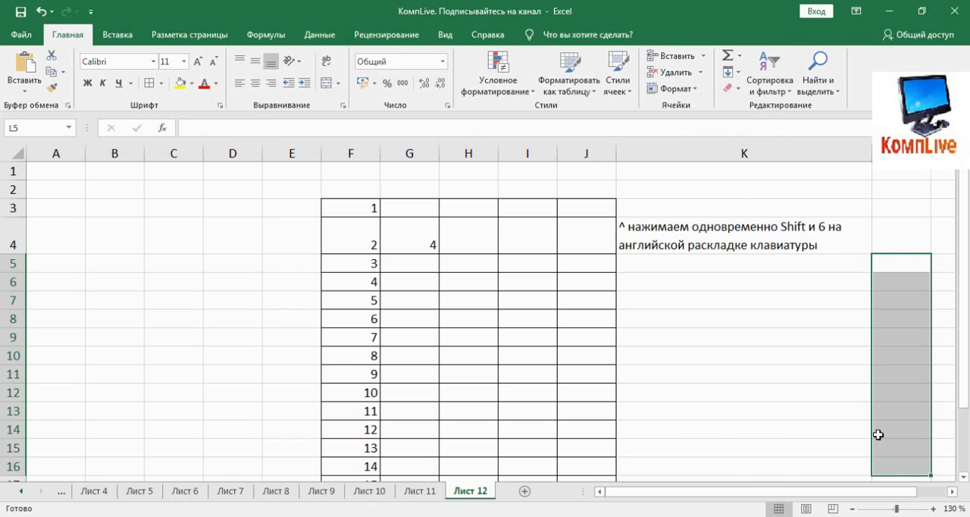
pyautogui.click(651, 263)
# Step: Cube the number in F4 by entering the formula =F4^3 in H4
pyautogui.click(464, 237)
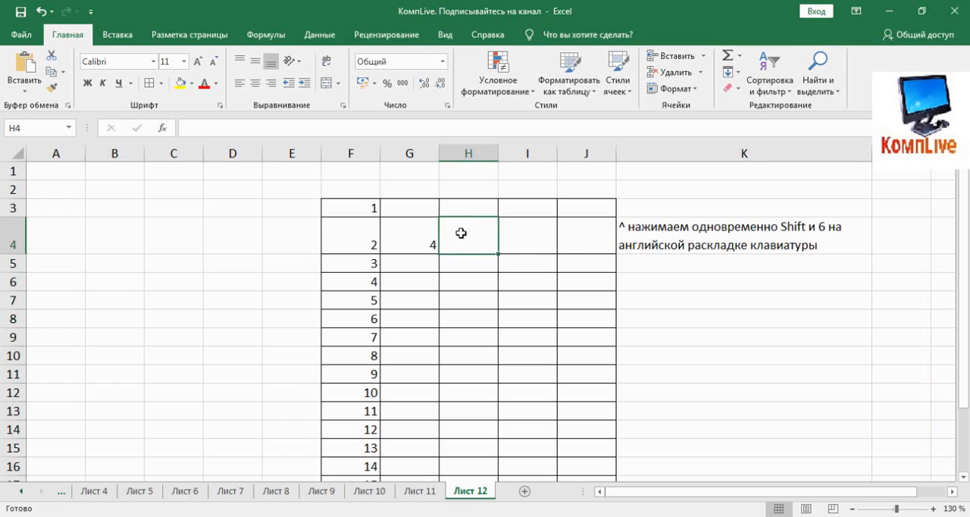
pyautogui.write('=')
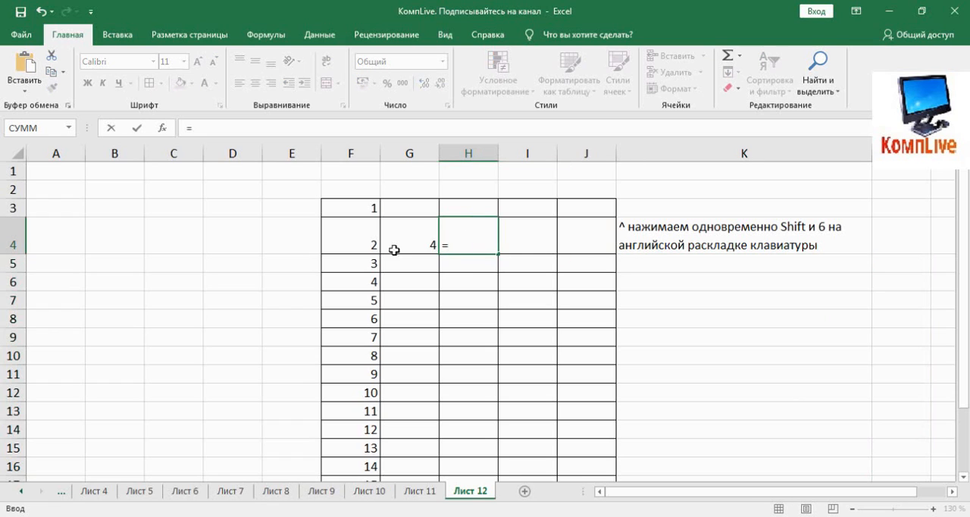
pyautogui.click(369, 241)
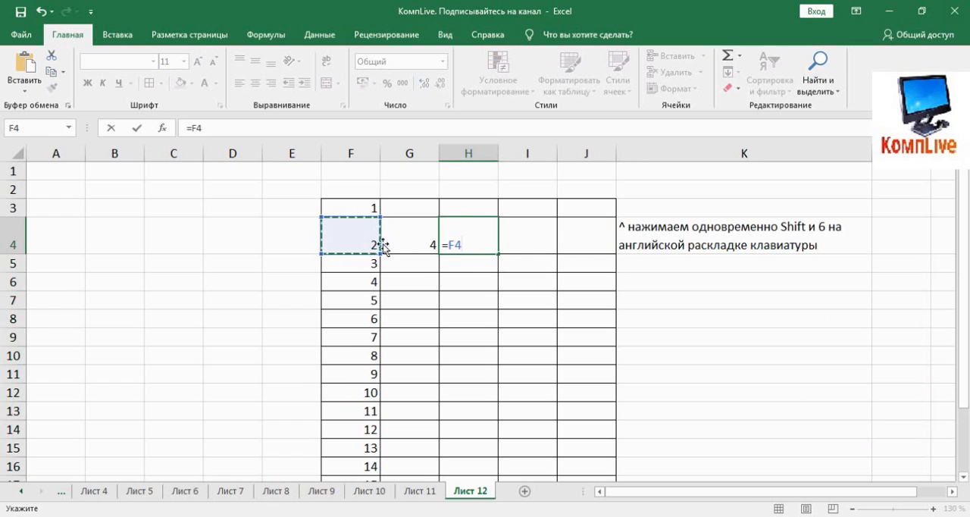
pyautogui.click(475, 241)
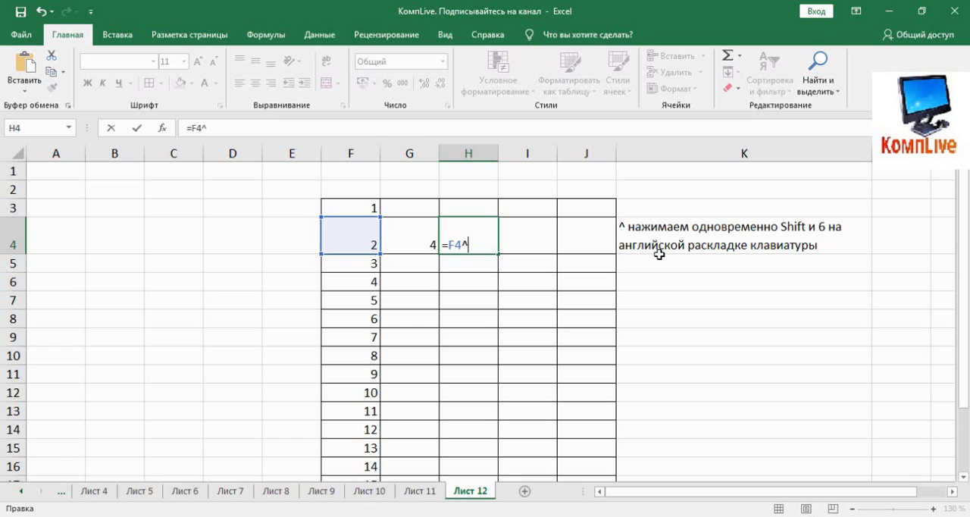
pyautogui.write('3')
pyautogui.press('Return')
# Step: Copy the formula in H4 across to I4:J4 and check which cells the copied formulas reference
pyautogui.click(466, 250)
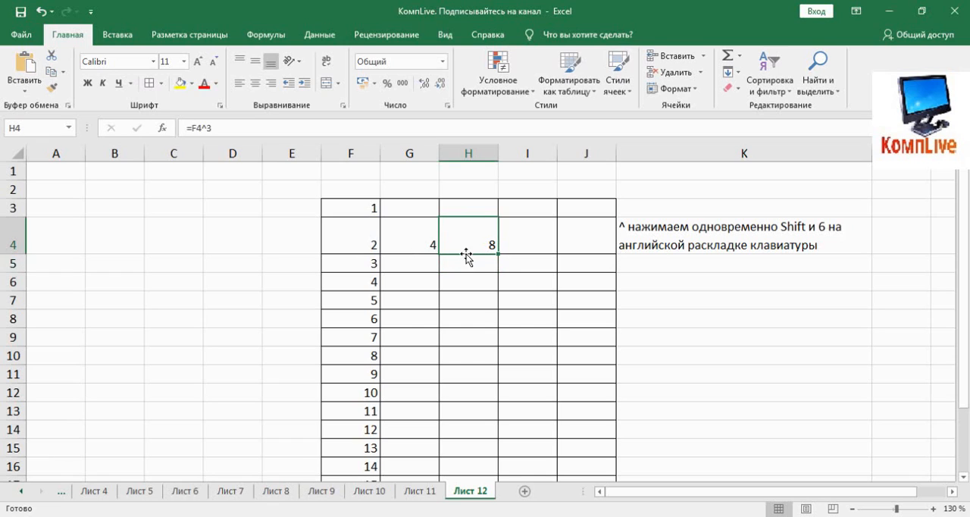
pyautogui.moveTo(498, 253); pyautogui.dragTo(589, 258)
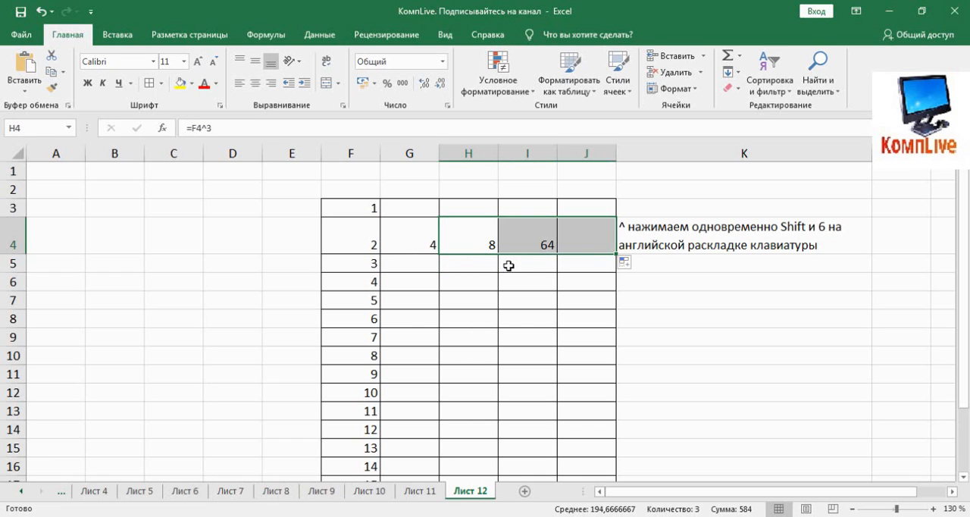
pyautogui.click(409, 242)
pyautogui.click(483, 242)
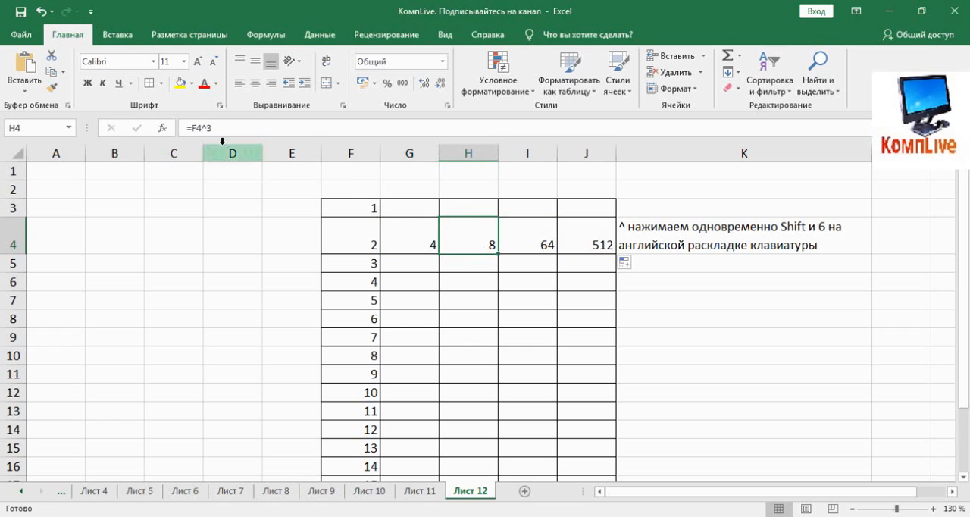
pyautogui.click(521, 234)
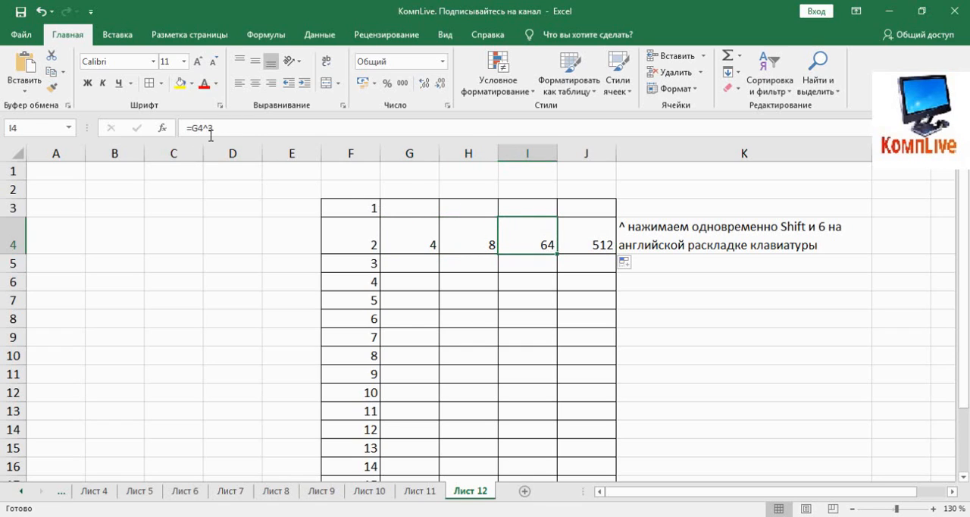
pyautogui.click(578, 244)
pyautogui.click(485, 244)
pyautogui.click(528, 244)
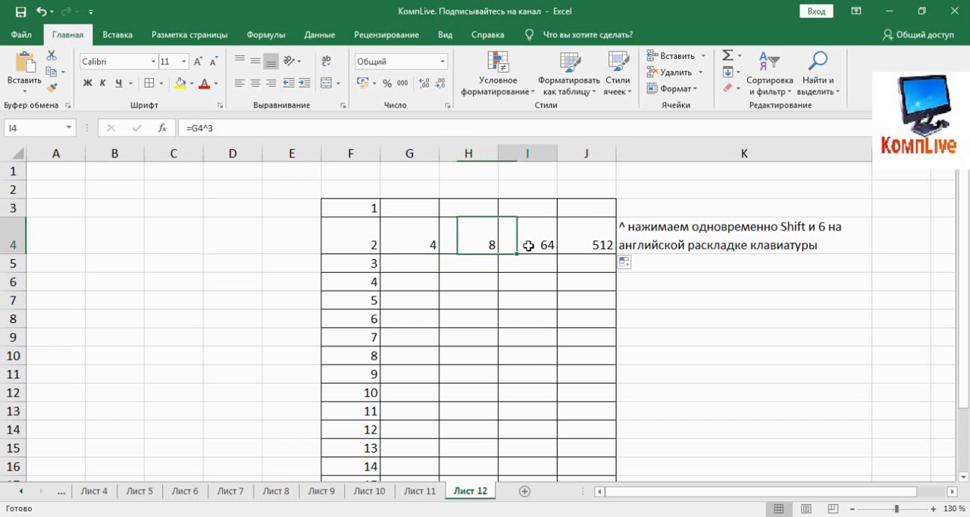
pyautogui.click(204, 130)
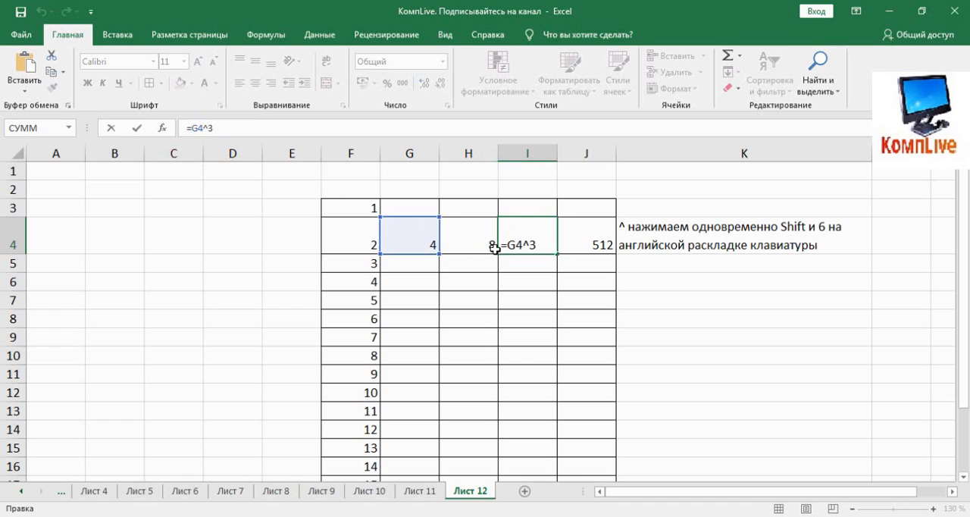
pyautogui.press('Escape')
# Step: Clear the copied formulas from I4:J4
pyautogui.moveTo(522, 245); pyautogui.dragTo(568, 244)
pyautogui.press('Delete')
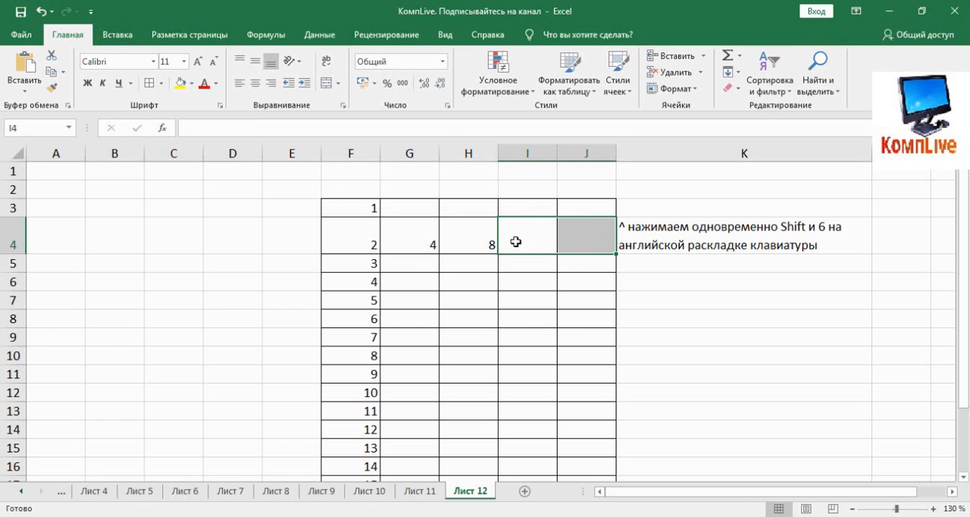
# Step: Raise the number in F4 to the fourth power by entering the formula =F4^4 in I4
pyautogui.click(542, 242)
pyautogui.write('=')
pyautogui.click(371, 237)
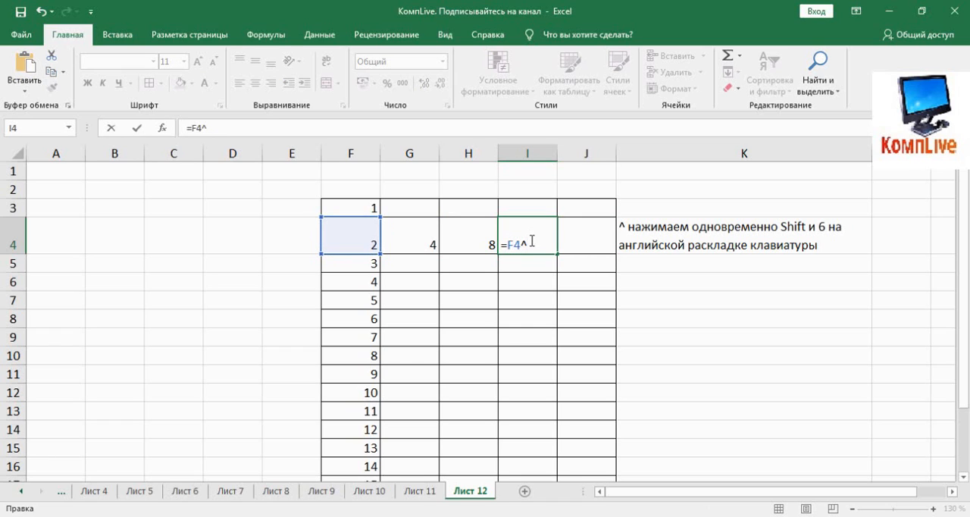
pyautogui.write('^4')
pyautogui.press('Return')
pyautogui.click(530, 243)
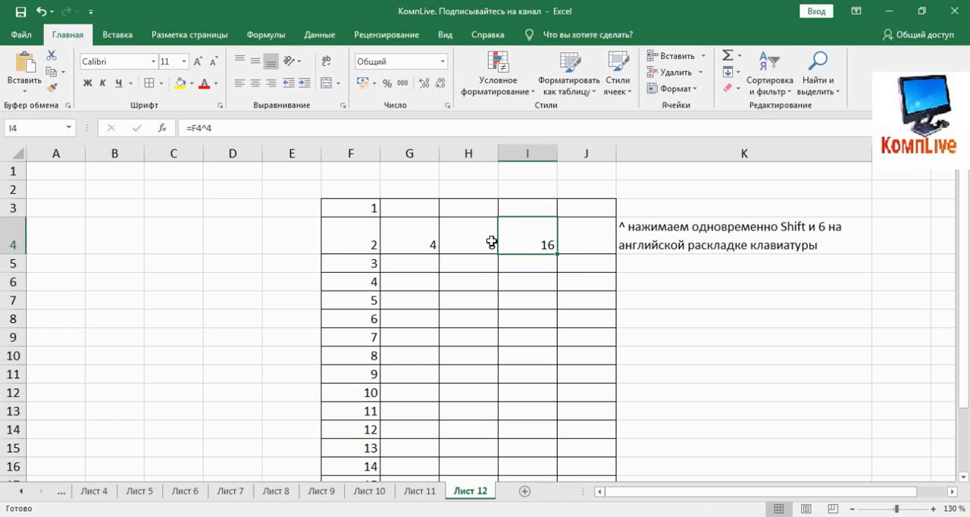
# Step: Raise the number in F4 to the fifth power by entering the formula =F4^5 in J4
pyautogui.click(574, 246)
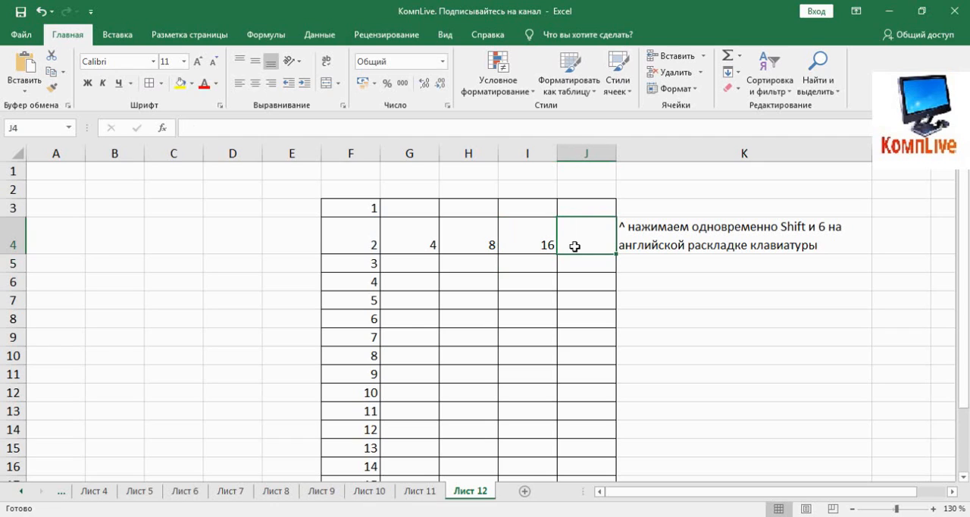
pyautogui.write('=')
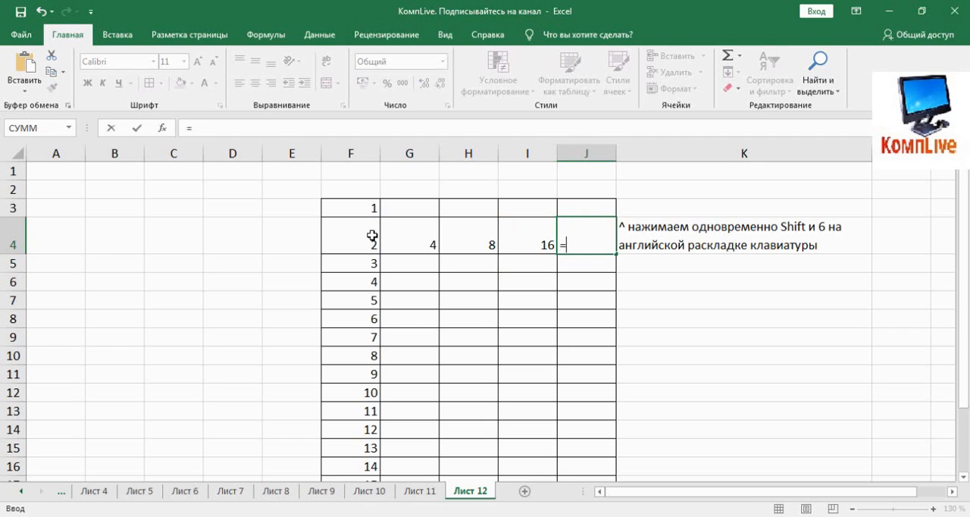
pyautogui.click(372, 236)
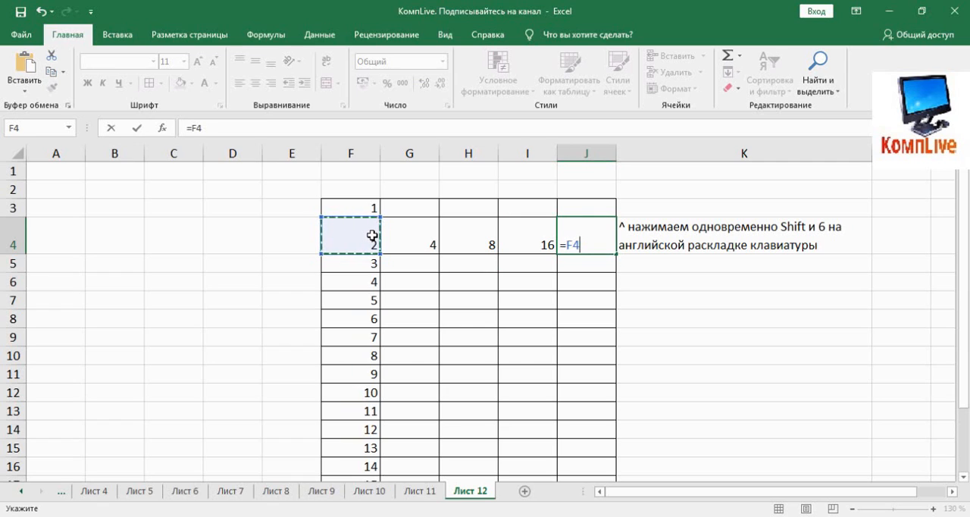
pyautogui.write('^5')
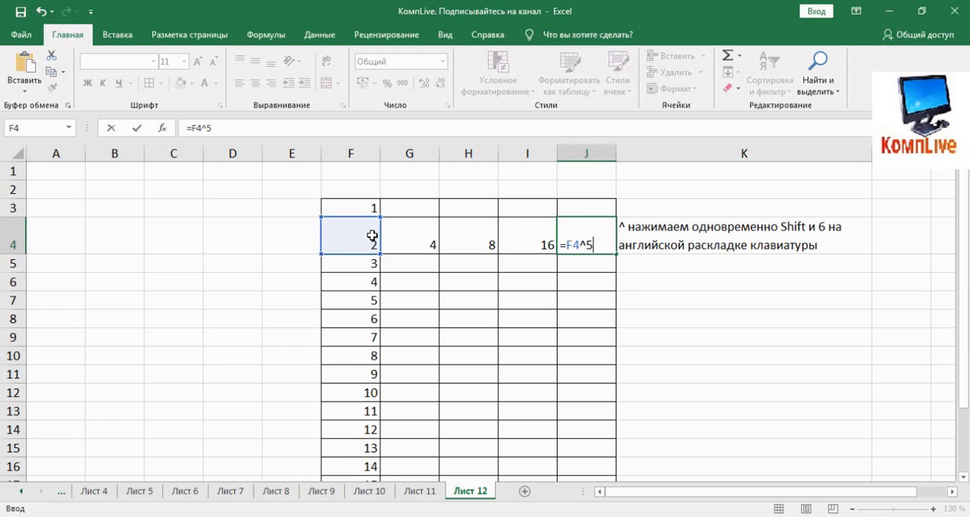
pyautogui.press('Return')
# Step: Copy the squaring formula in G4 down through G18 and up to G3
pyautogui.click(429, 243)
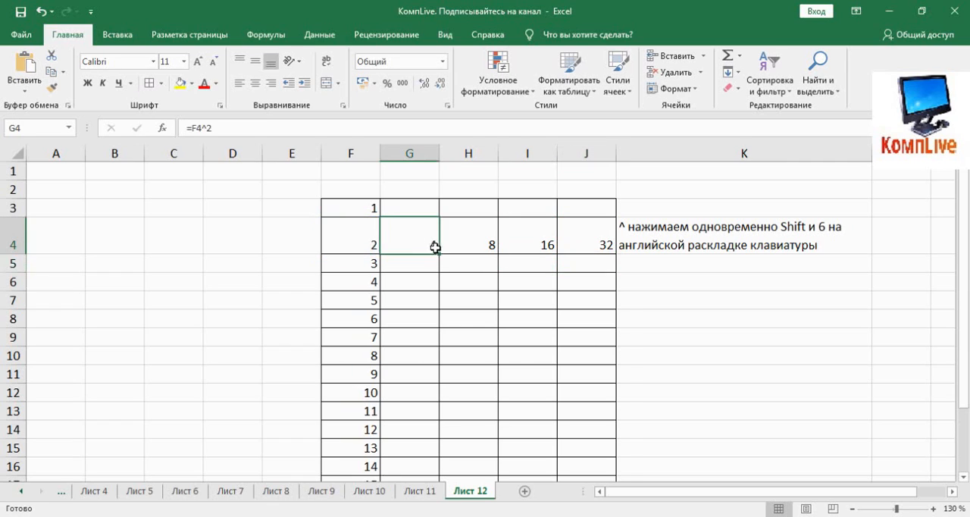
pyautogui.moveTo(438, 254); pyautogui.dragTo(441, 270)
pyautogui.click(397, 262)
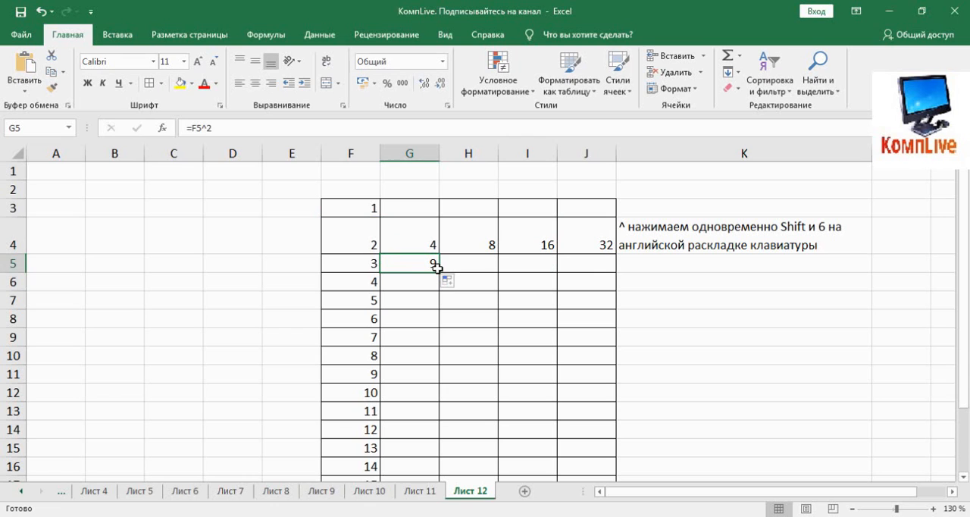
pyautogui.moveTo(438, 269); pyautogui.dragTo(444, 452)
pyautogui.scroll(1, 462, 345)
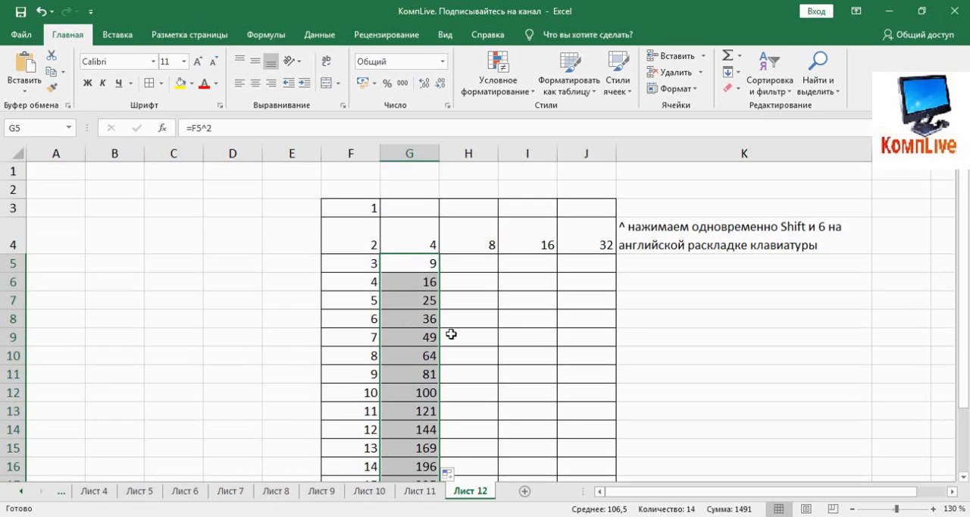
pyautogui.click(429, 247)
pyautogui.moveTo(438, 254); pyautogui.dragTo(436, 207)
# Step: Check which cells the squaring formulas in G3, G4 and G18 reference
pyautogui.click(418, 249)
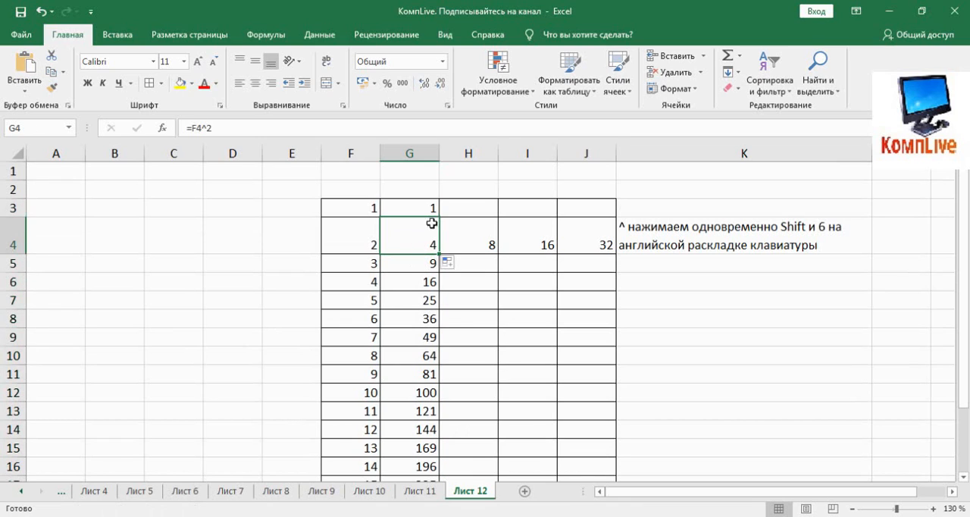
pyautogui.click(430, 207)
pyautogui.click(429, 232)
pyautogui.click(455, 202)
pyautogui.scroll(-1, 455, 202)
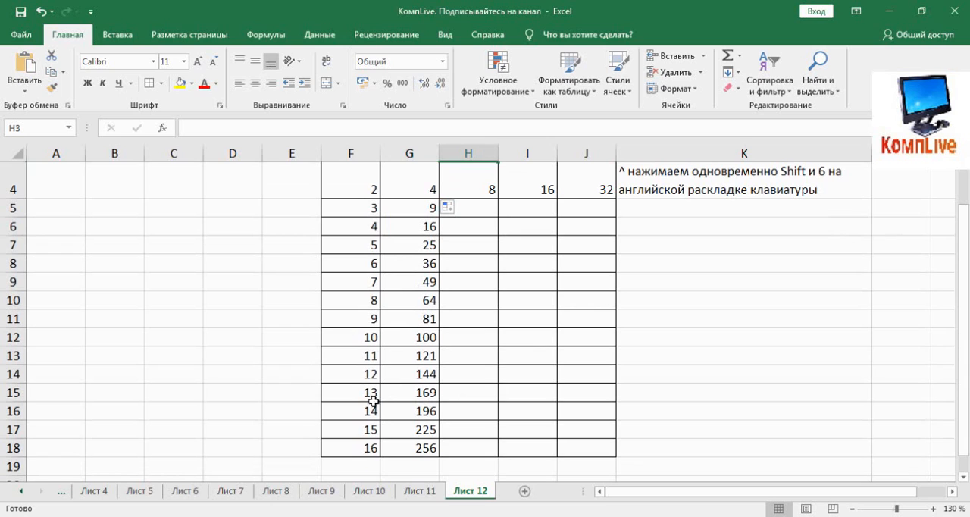
pyautogui.click(423, 449)
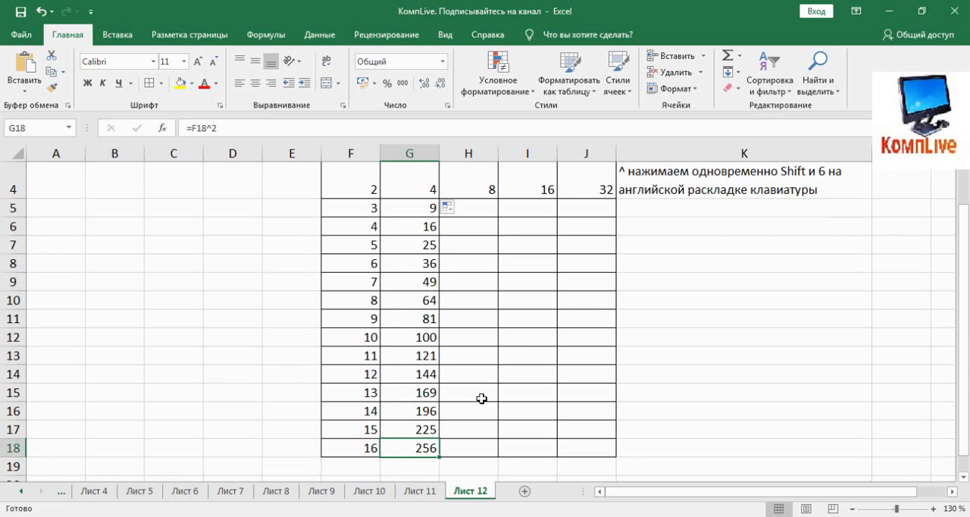
pyautogui.scroll(1, 481, 394)
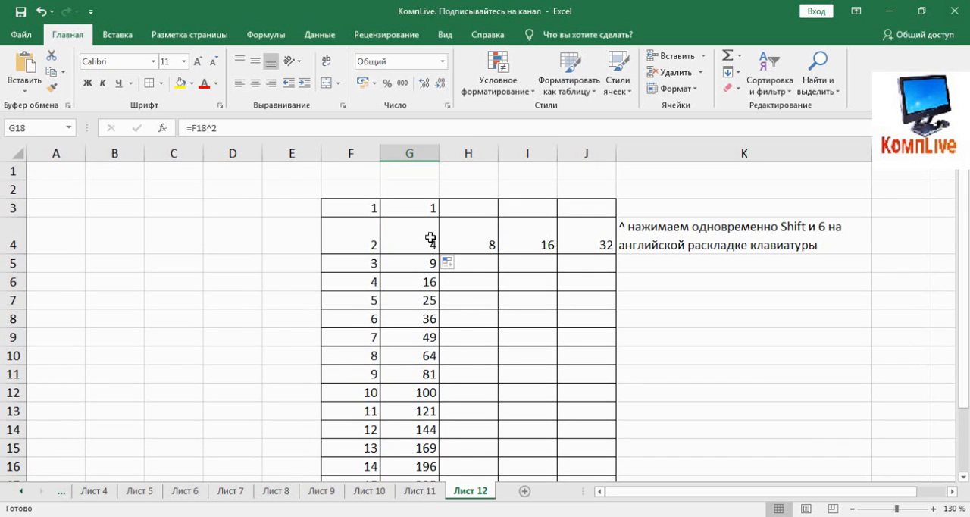
# Step: Copy the cubing formula in H4 up to H3 and down through H18
pyautogui.click(490, 242)
pyautogui.moveTo(498, 253); pyautogui.dragTo(497, 208)
pyautogui.click(477, 207)
pyautogui.click(461, 245)
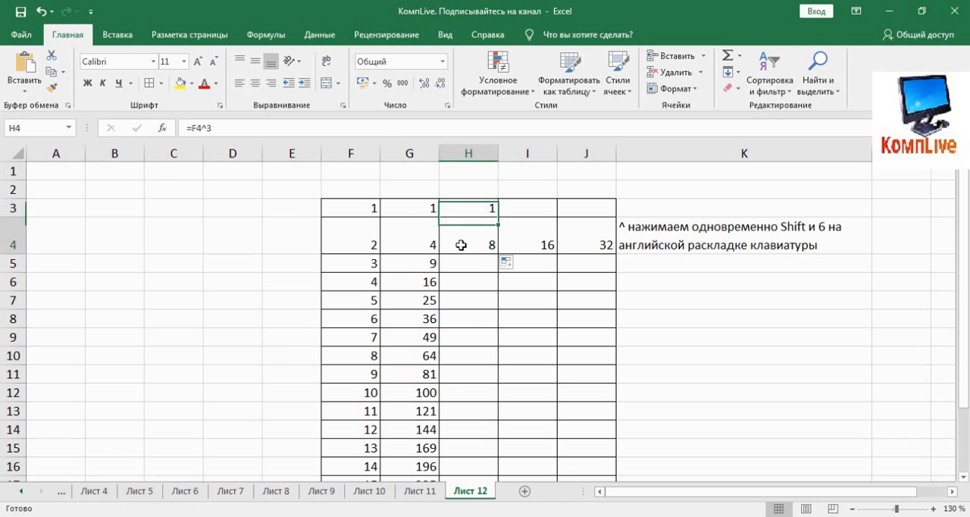
pyautogui.moveTo(498, 255); pyautogui.dragTo(498, 456)
pyautogui.scroll(1, 535, 325)
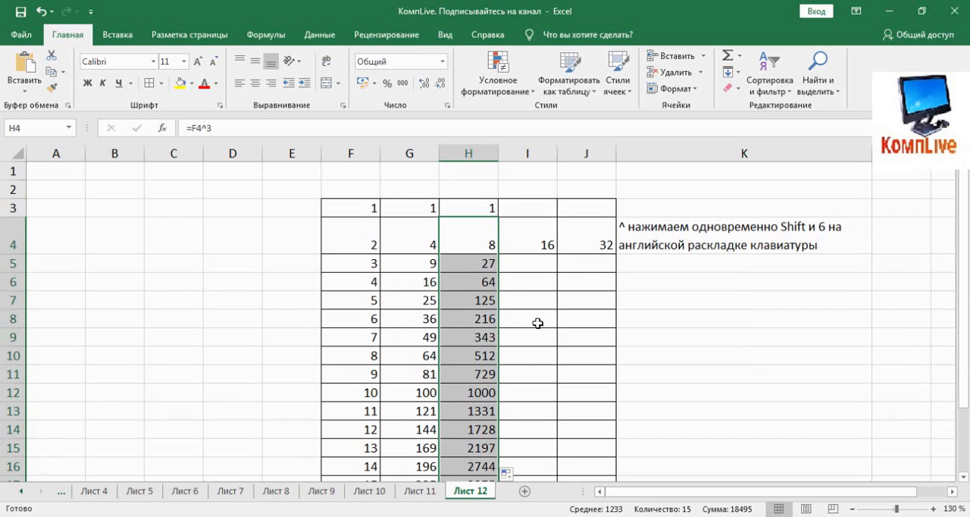
# Step: Copy the fourth-power formula in I4 up to I3 and down through I18
pyautogui.click(529, 246)
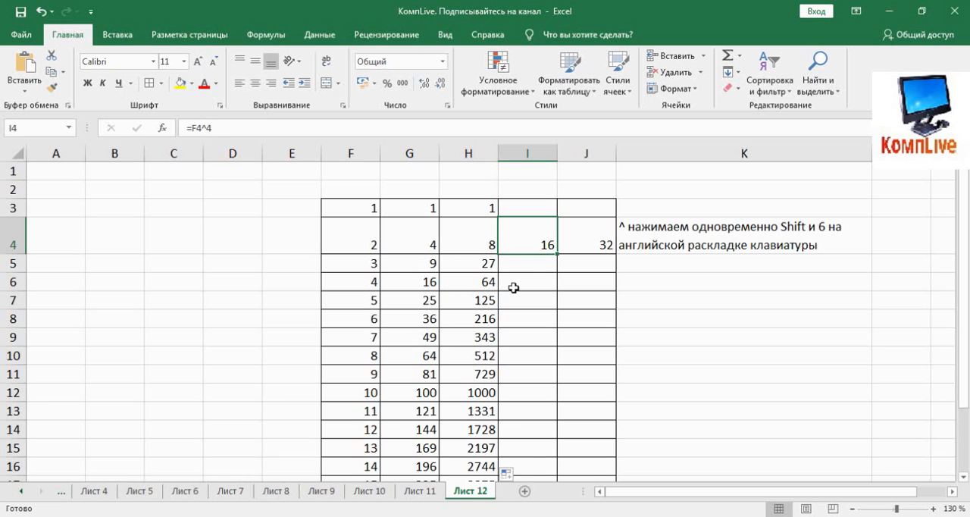
pyautogui.scroll(-3, 498, 281)
pyautogui.scroll(3, 498, 345)
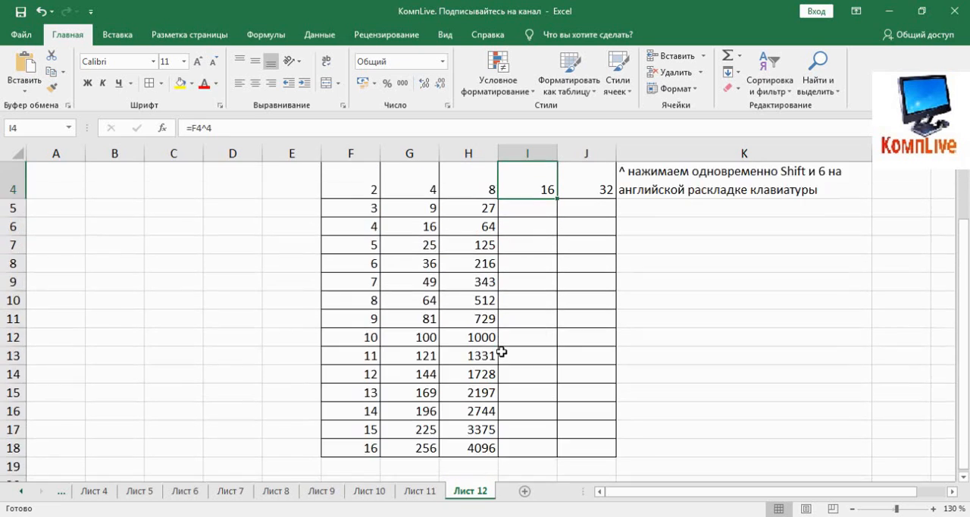
pyautogui.moveTo(557, 254); pyautogui.dragTo(555, 208)
pyautogui.click(537, 245)
pyautogui.moveTo(557, 253); pyautogui.dragTo(550, 470)
pyautogui.moveTo(550, 458); pyautogui.dragTo(550, 458)
pyautogui.scroll(1, 604, 347)
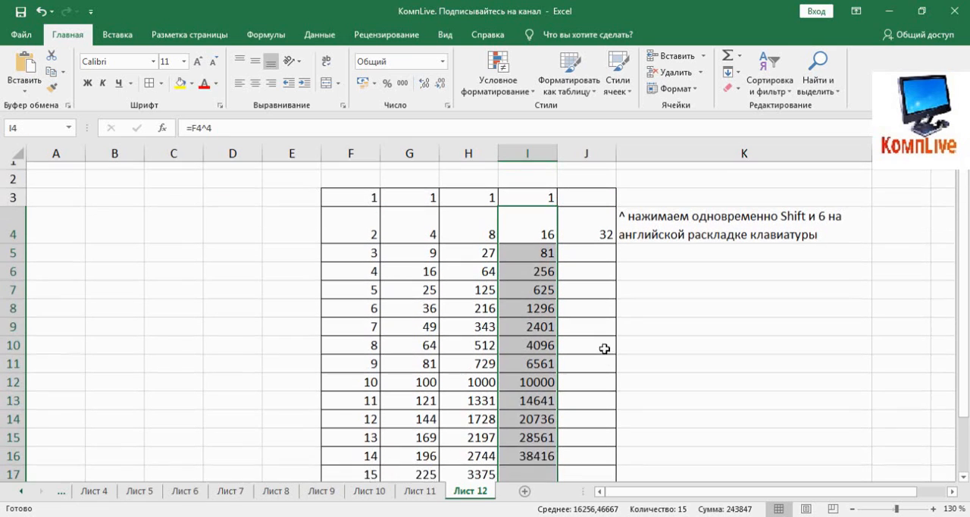
# Step: Copy the fifth-power formula in J4 up to J3 and down through J18
pyautogui.click(604, 242)
pyautogui.moveTo(619, 230); pyautogui.dragTo(619, 203)
pyautogui.click(614, 253)
pyautogui.moveTo(614, 253); pyautogui.dragTo(599, 477)
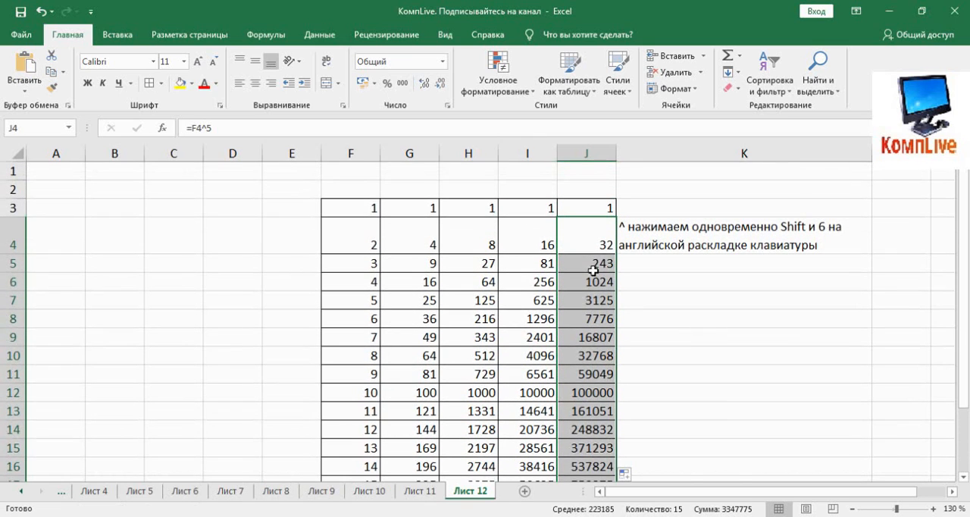
# Step: Open the copied formula in J5 to check which cell it references, leaving it as it is
pyautogui.click(571, 271)
pyautogui.click(260, 127)
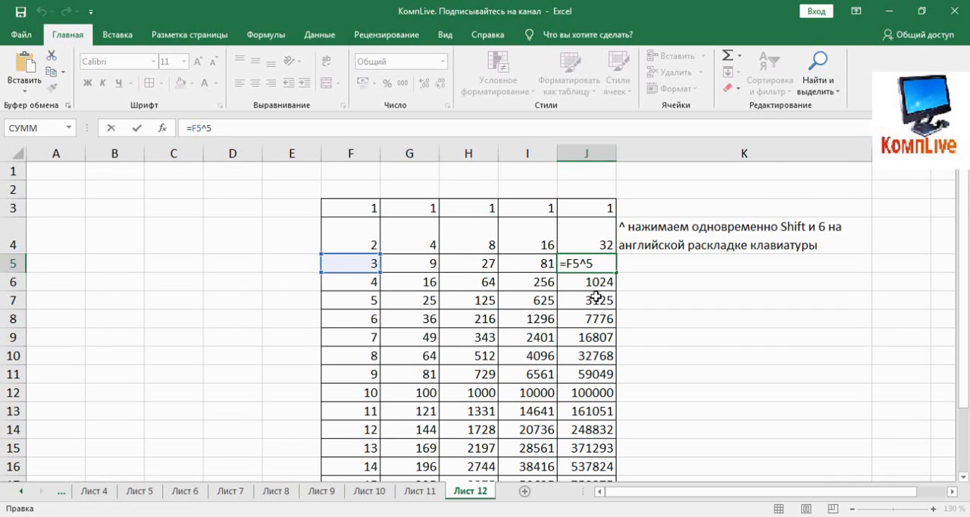
pyautogui.hotkey('ctrl', 'Return')
# Step: Raise the number in F4 to the 19th power by entering the formula =F4^19 in E4
pyautogui.click(273, 247)
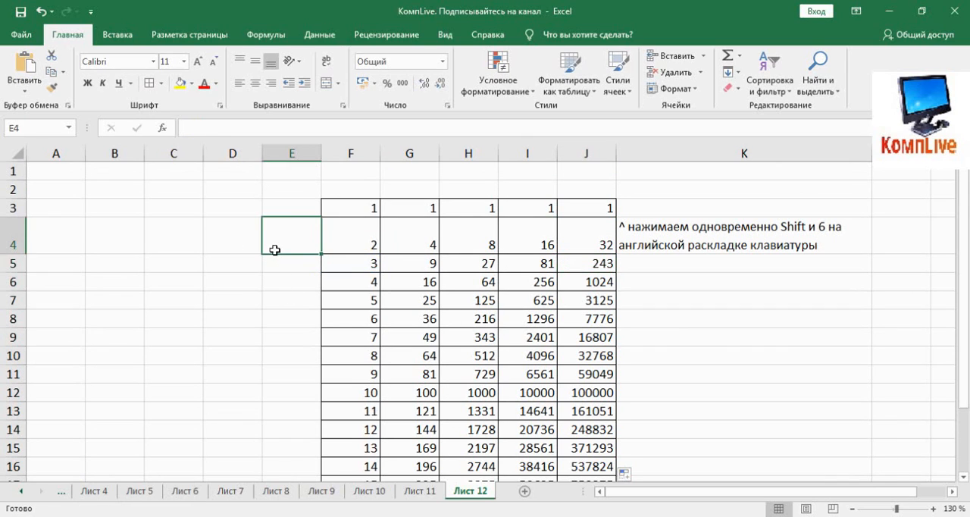
pyautogui.write('=')
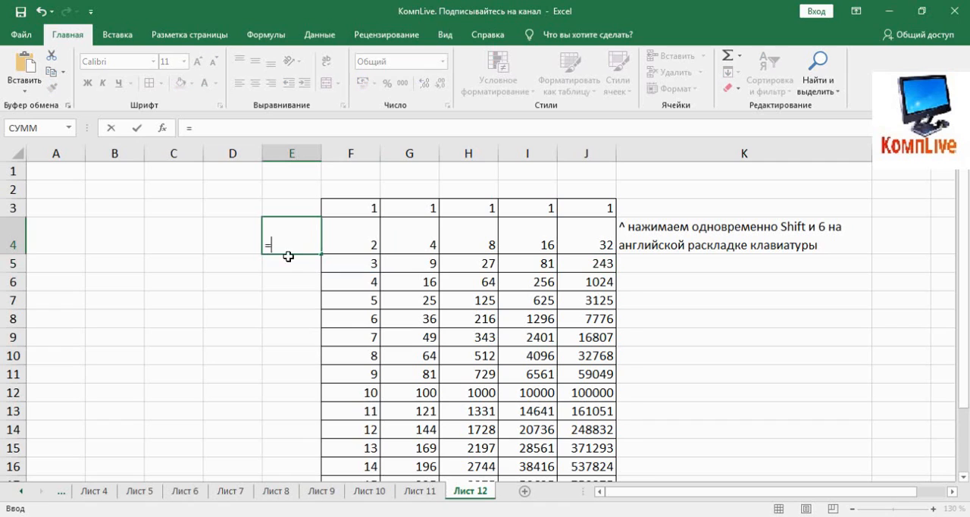
pyautogui.click(335, 245)
pyautogui.click(307, 245)
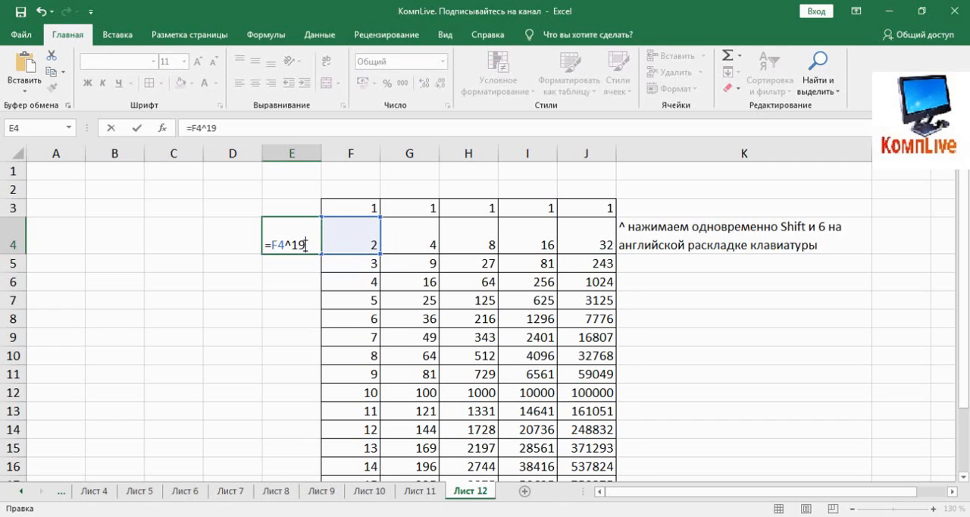
pyautogui.press('Return')
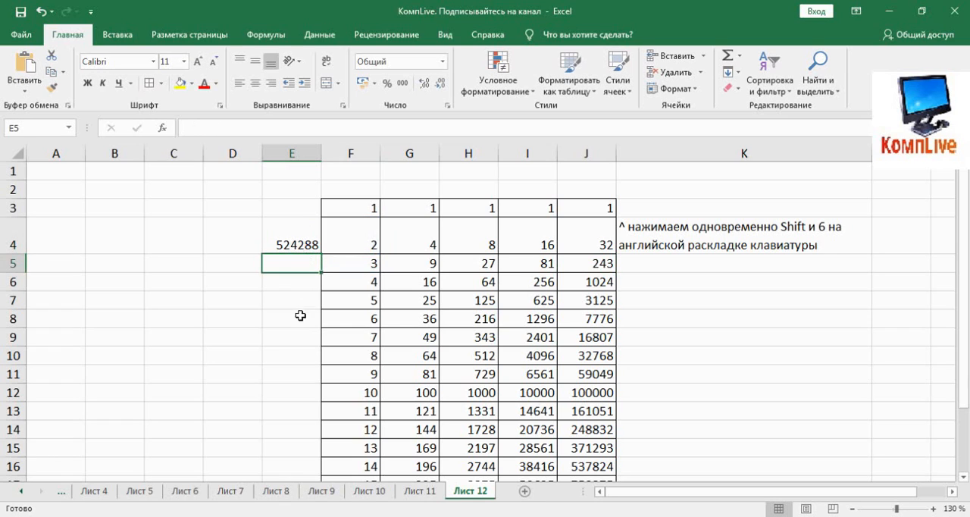
# Step: Edit the formula in E4 so that the exponent is 17
pyautogui.click(291, 248)
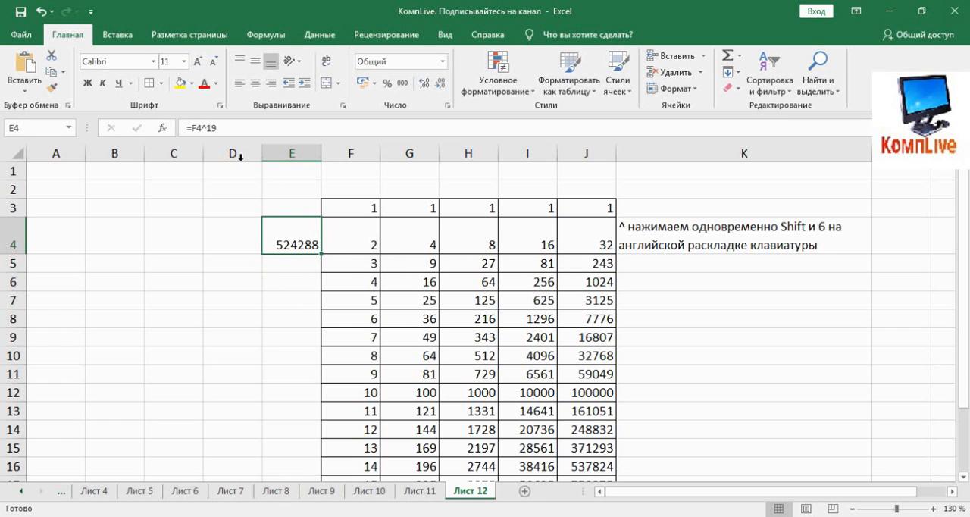
pyautogui.click(235, 135)
pyautogui.press('BackSpace')
pyautogui.write('7')
pyautogui.press('Return')
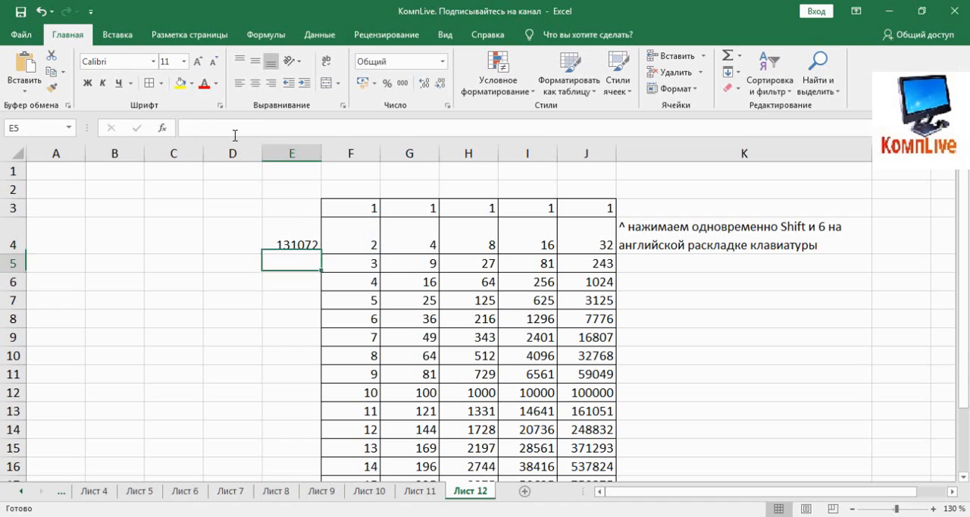